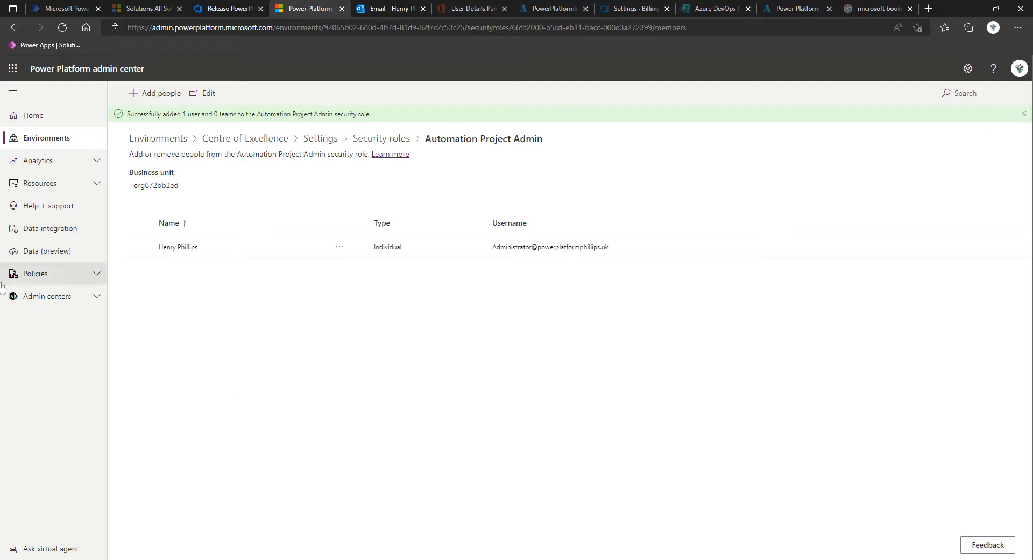
Step: Open Power Automate at flow.microsoft.com in place of the Power Platform admin center page
{"action": "left_click", "coordinate": [224, 10]}
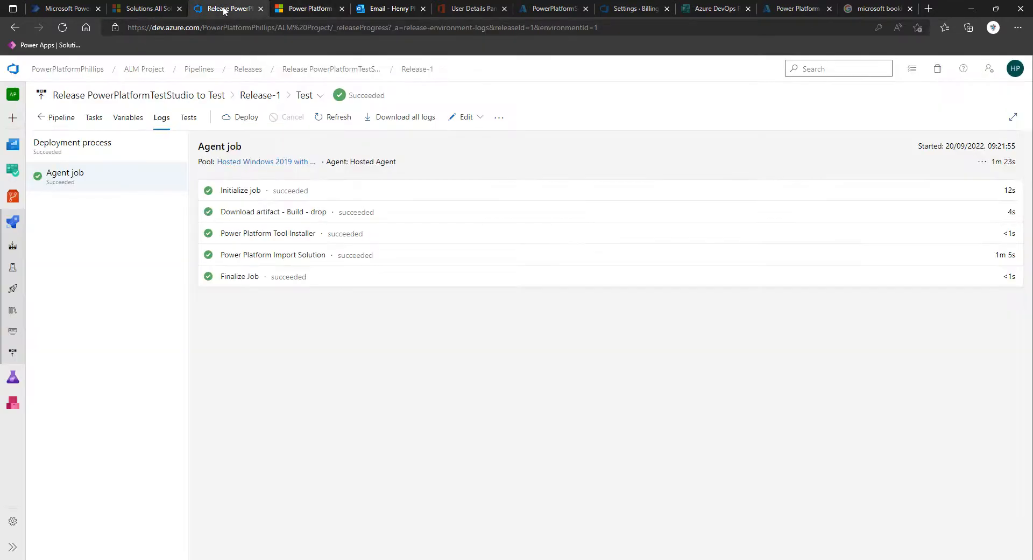
{"action": "left_click", "coordinate": [280, 14]}
{"action": "left_click", "coordinate": [274, 33]}
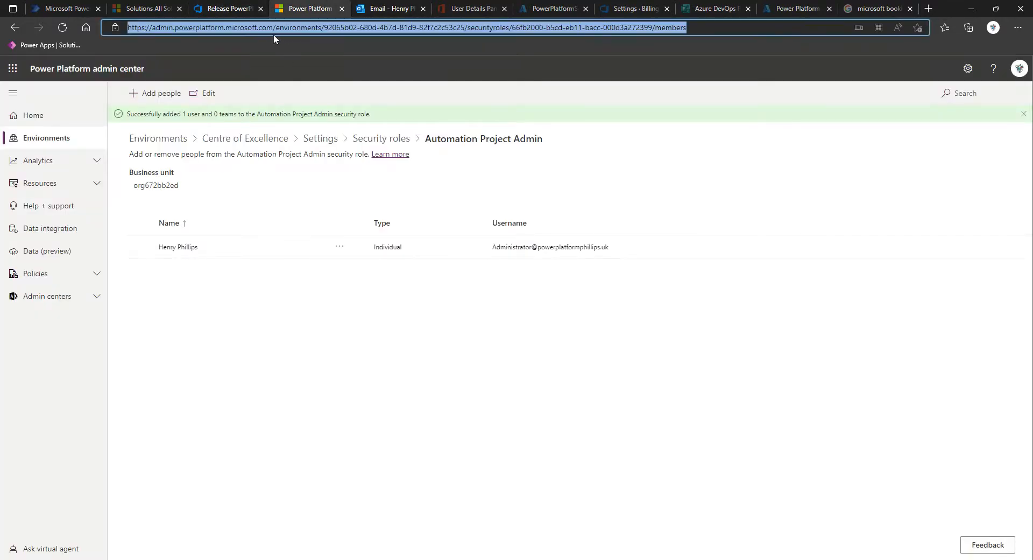
{"action": "type", "text": "flow.micr"}
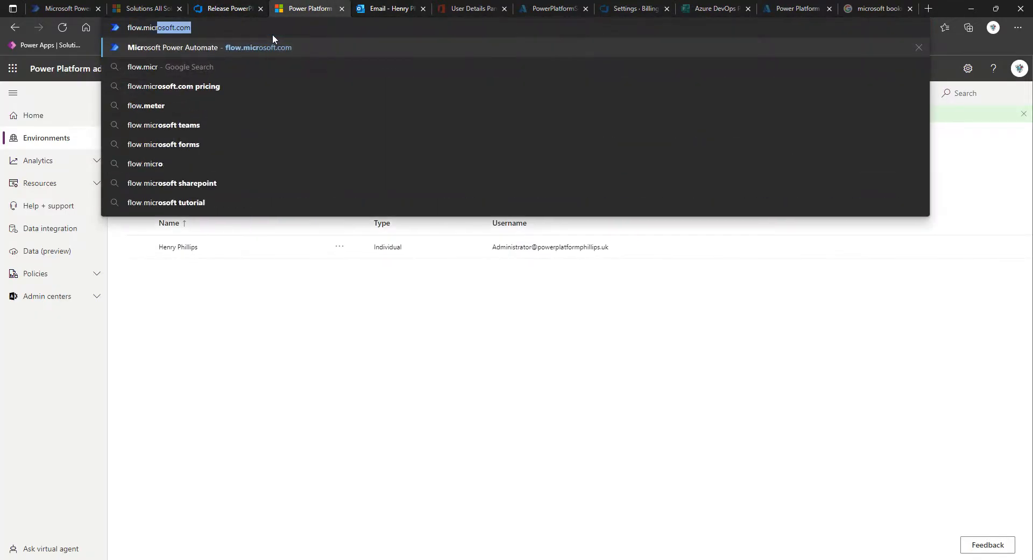
{"action": "type", "text": "osoft.com"}
{"action": "key", "text": "Return"}
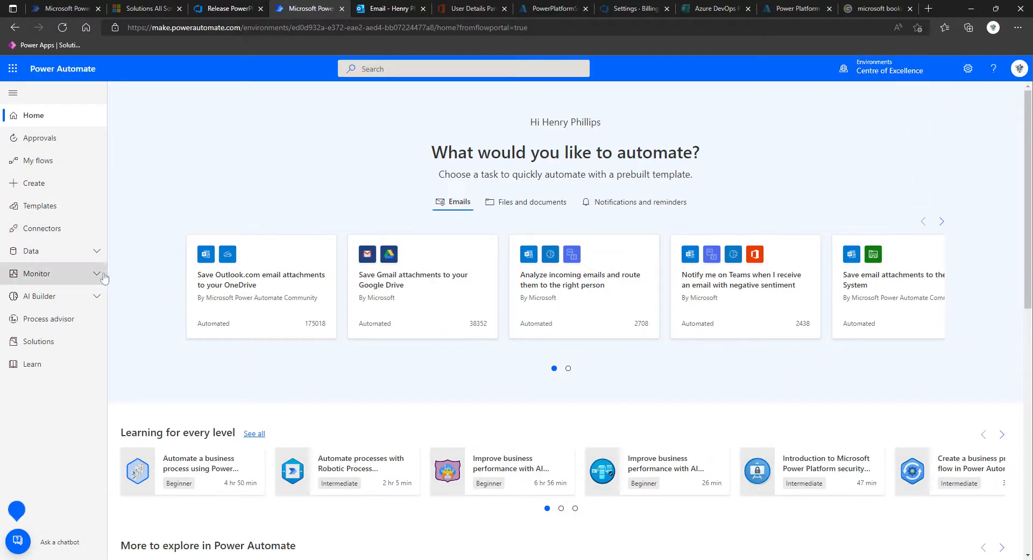
Step: Open the Sync Environments cloud flow from the Automation CoE Main solution
{"action": "left_click", "coordinate": [27, 341]}
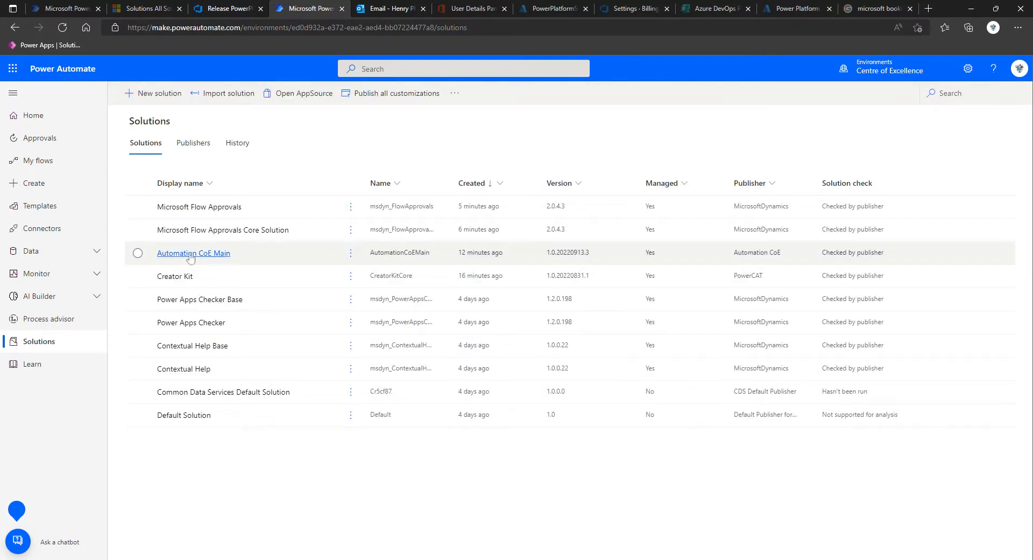
{"action": "left_click", "coordinate": [190, 254]}
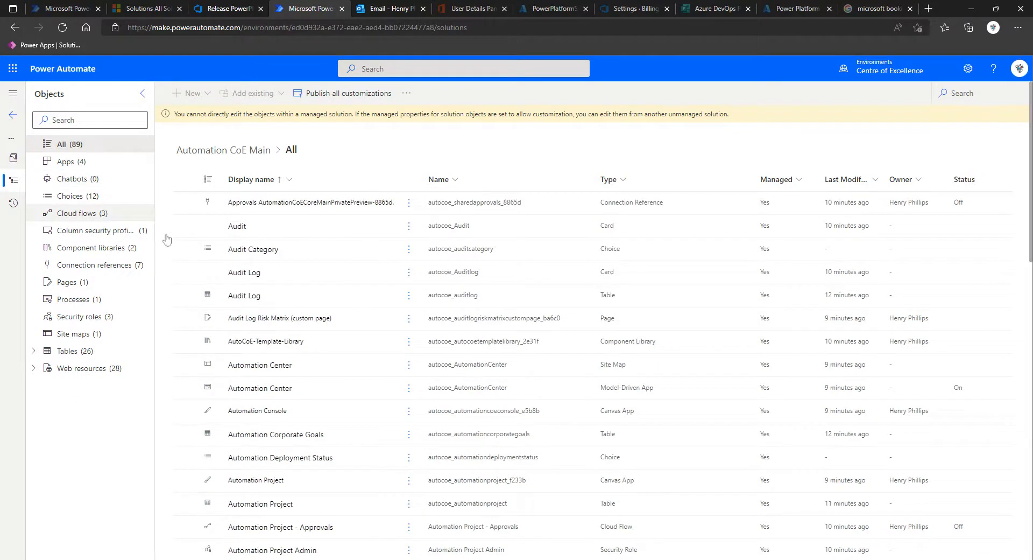
{"action": "left_click", "coordinate": [82, 214]}
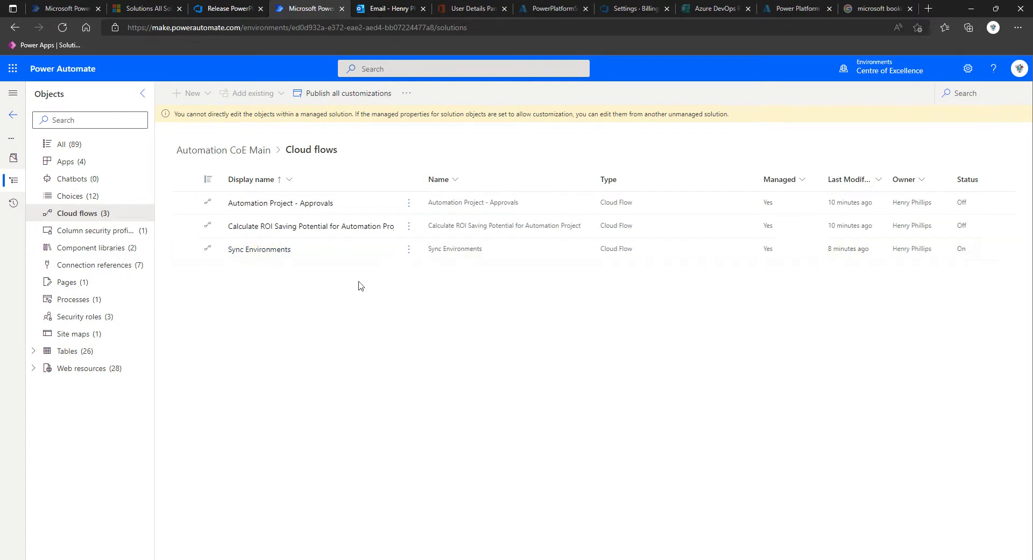
{"action": "left_click", "coordinate": [409, 249]}
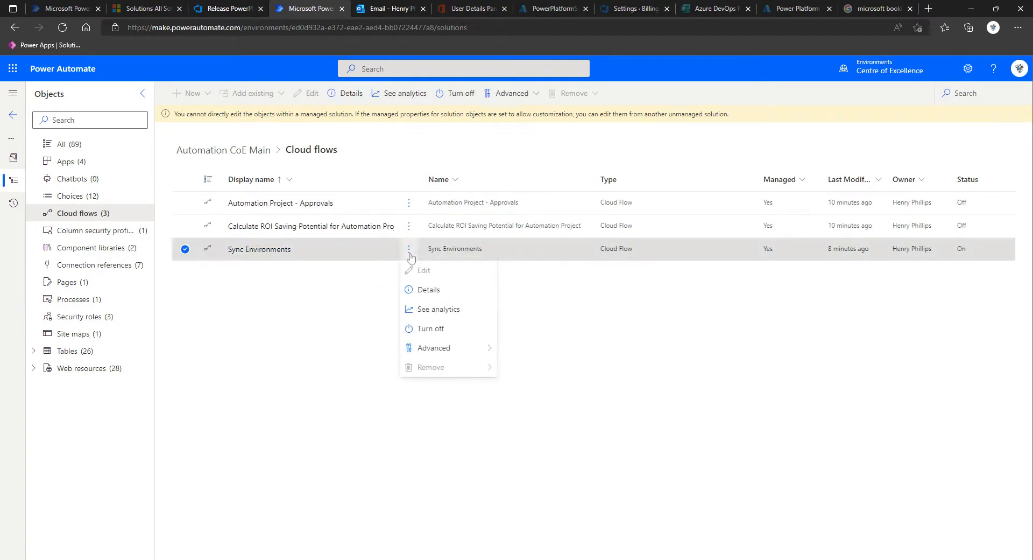
{"action": "left_click", "coordinate": [316, 272]}
{"action": "left_click", "coordinate": [272, 251]}
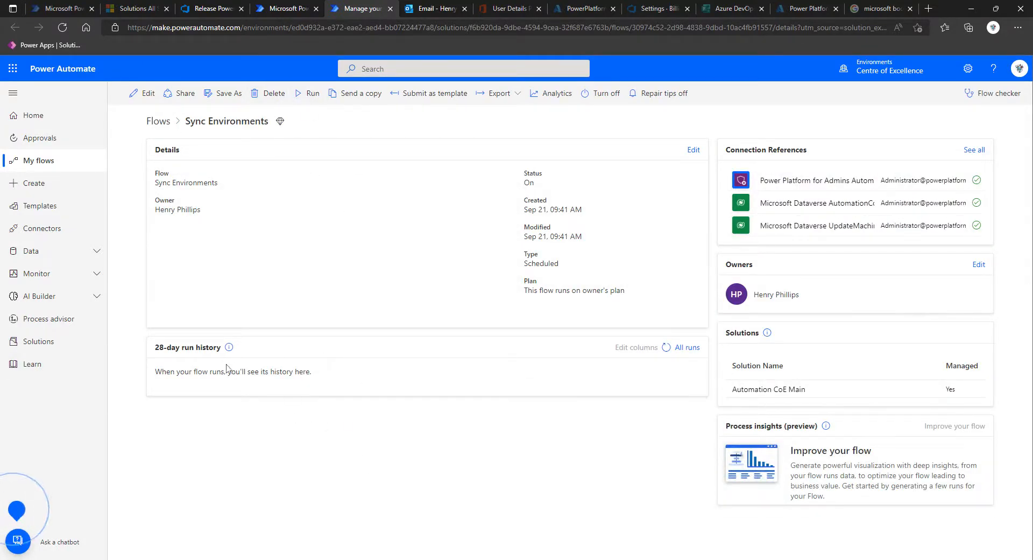
Step: Run the Sync Environments flow manually and refresh its 28-day run history
{"action": "left_click", "coordinate": [311, 94]}
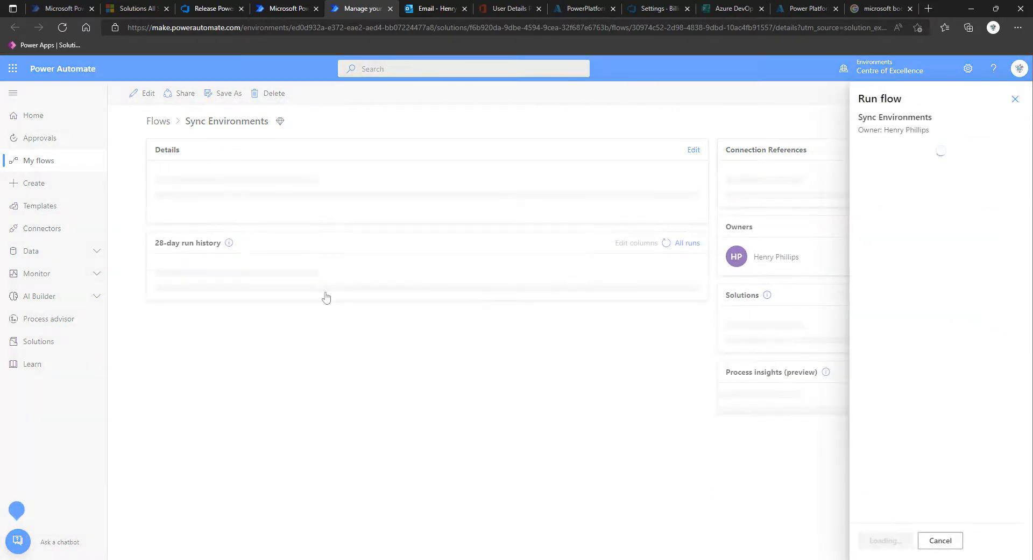
{"action": "left_click", "coordinate": [882, 539]}
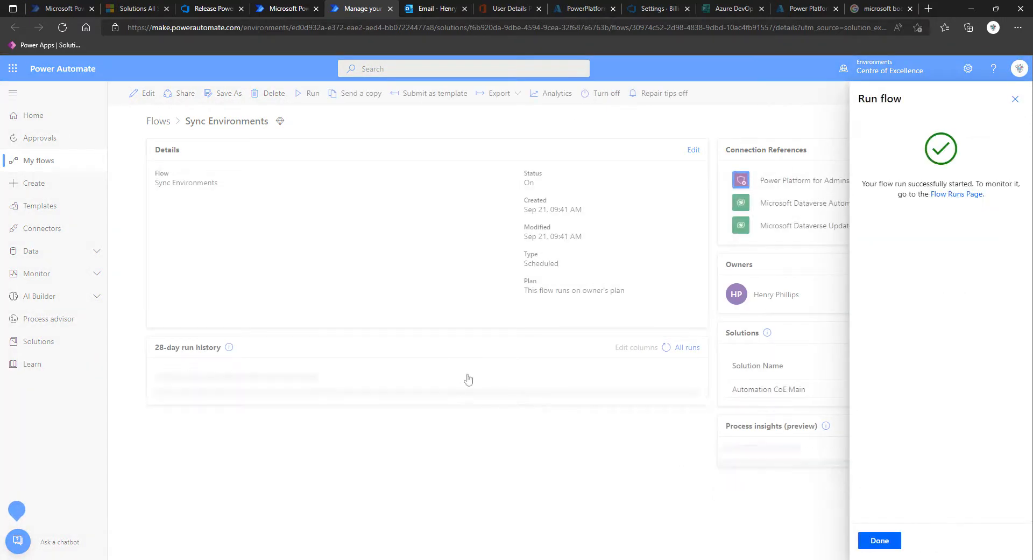
{"action": "left_click", "coordinate": [880, 539]}
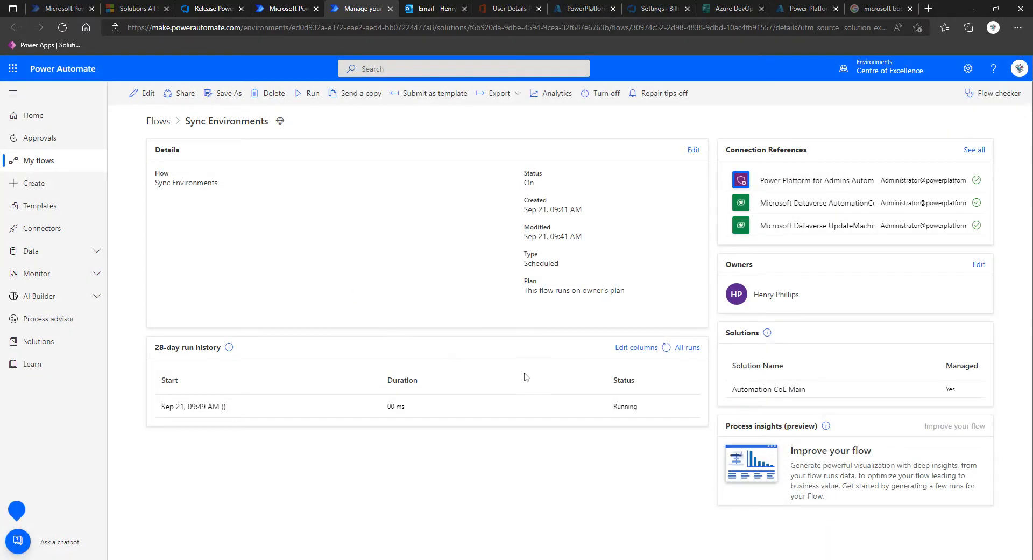
{"action": "left_click", "coordinate": [666, 348]}
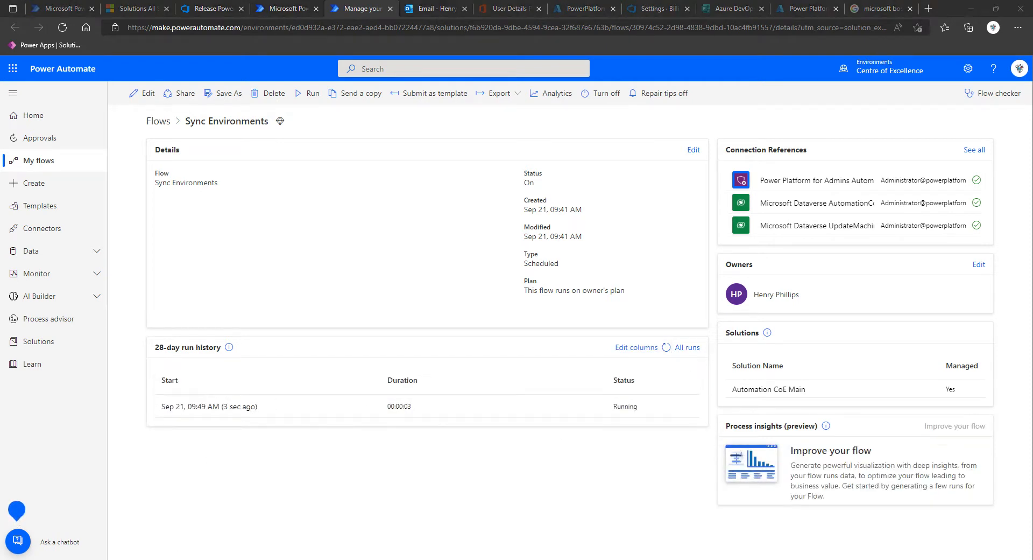
{"action": "left_click", "coordinate": [322, 442]}
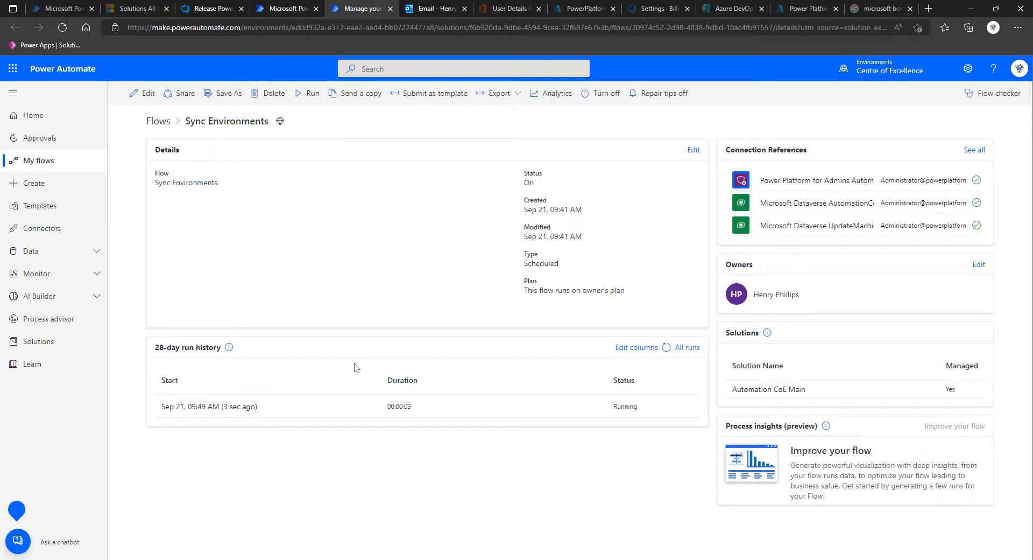
Step: Open the Desktop Flow Action table in the Automation CoE Main solution
{"action": "left_click", "coordinate": [45, 347]}
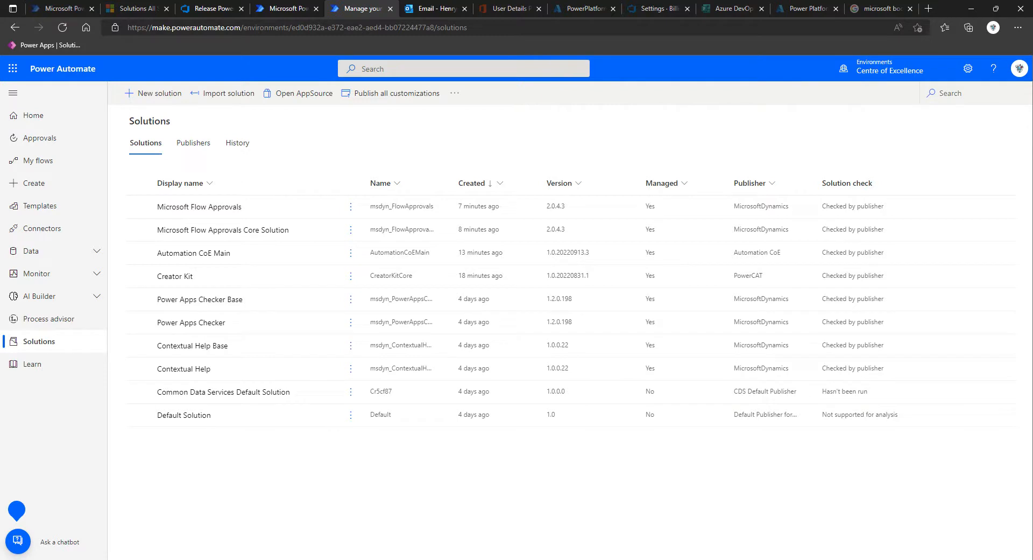
{"action": "left_click", "coordinate": [214, 254]}
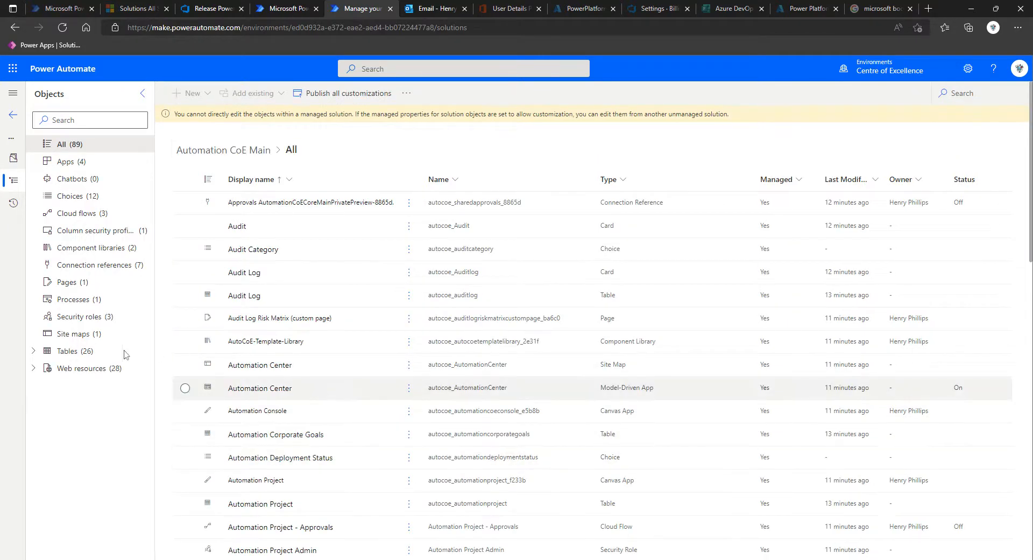
{"action": "left_click", "coordinate": [65, 351]}
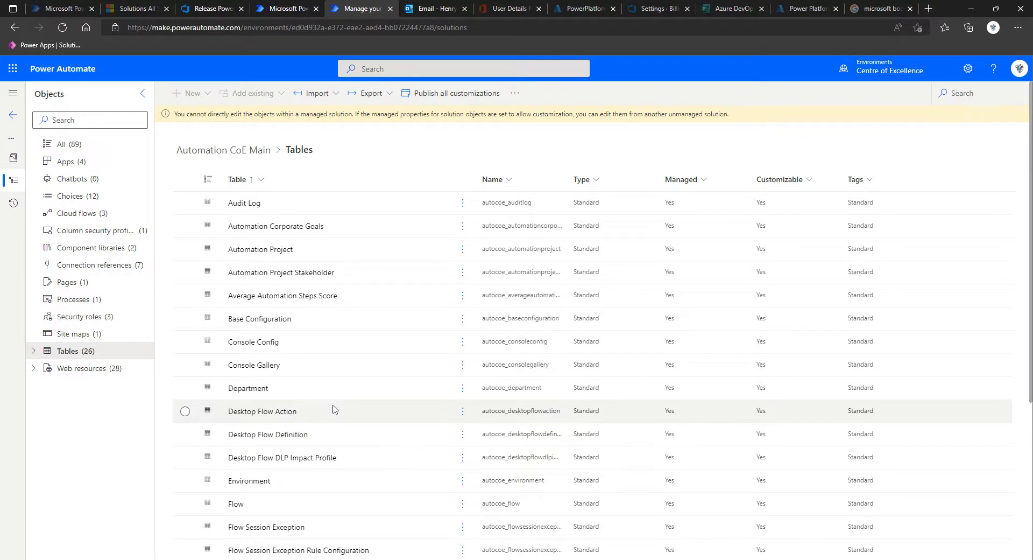
{"action": "scroll", "coordinate": [303, 349], "scroll_direction": "down", "scroll_amount": 3}
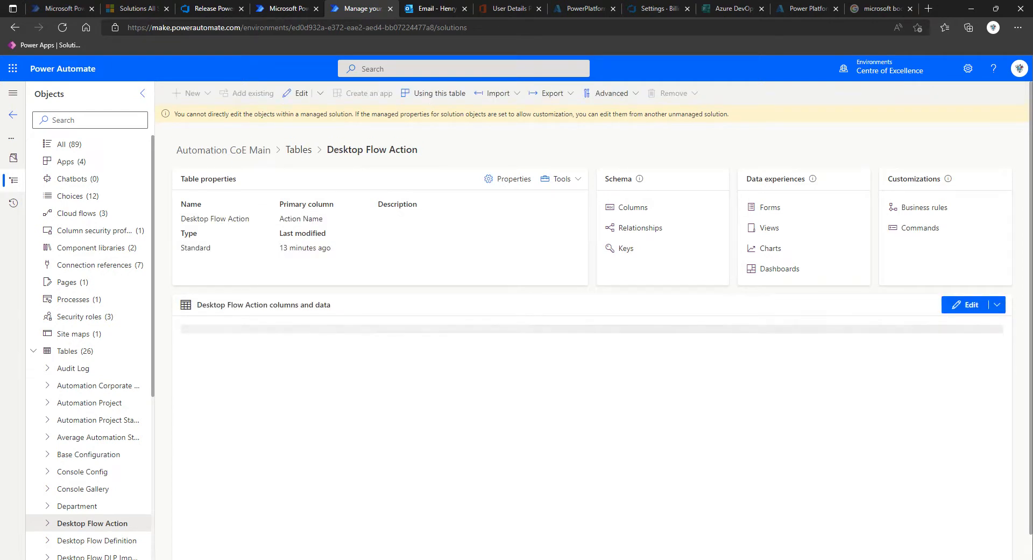
Step: Import autocoe_desktopflowactions.csv into the Desktop Flow Action table using the import data from Excel option, and close the import pane
{"action": "left_click", "coordinate": [510, 95]}
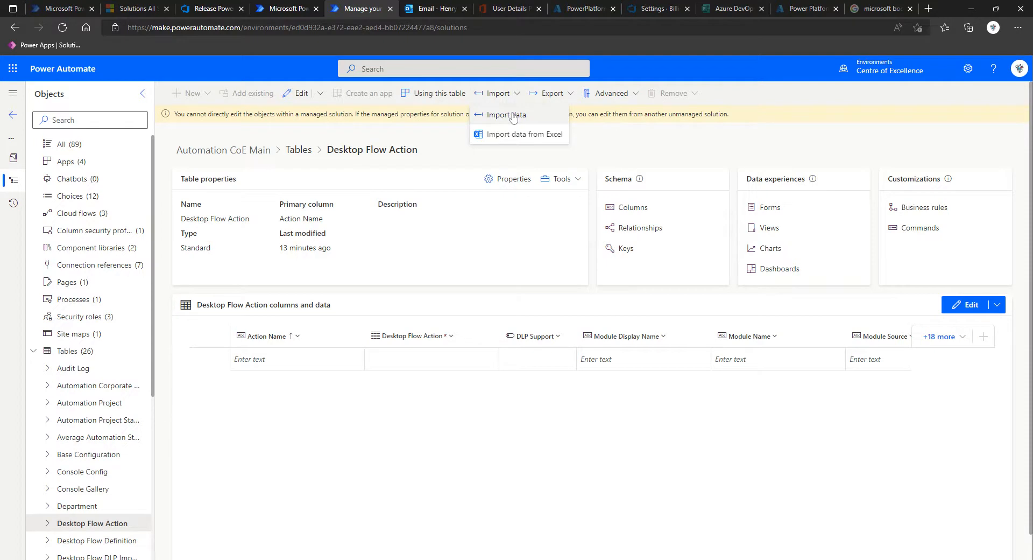
{"action": "left_click", "coordinate": [512, 136]}
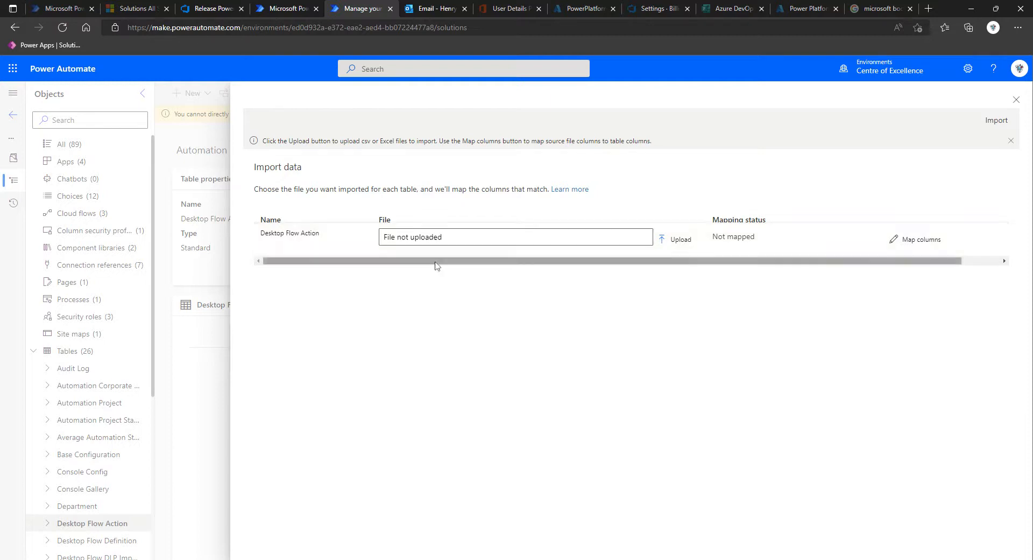
{"action": "left_click", "coordinate": [678, 244]}
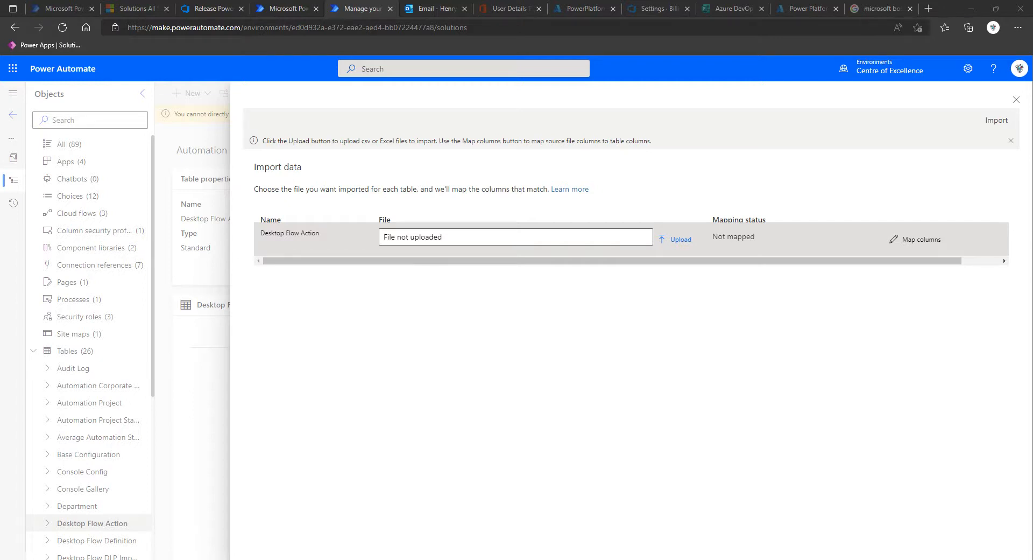
{"action": "left_click", "coordinate": [611, 347]}
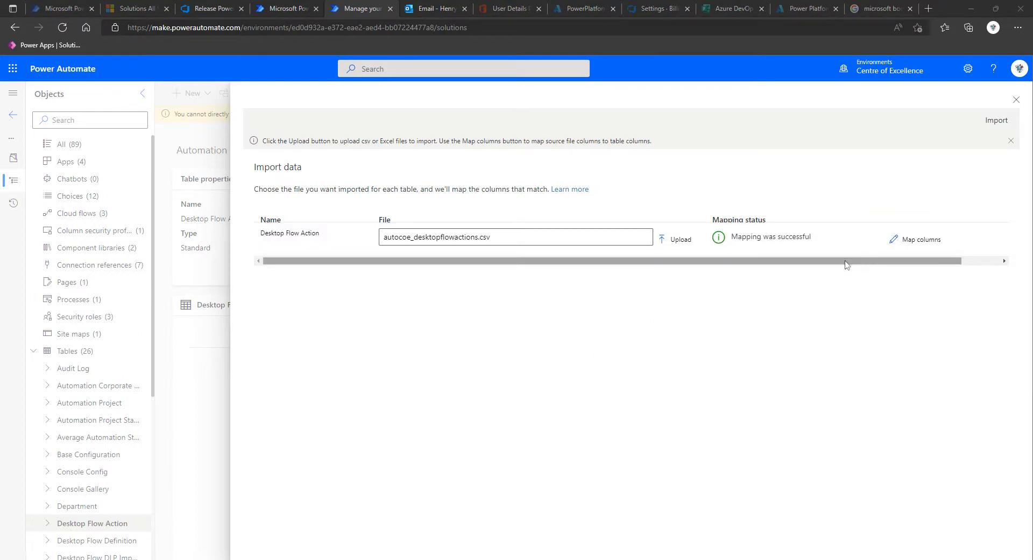
{"action": "left_click_drag", "start_coordinate": [844, 268], "coordinate": [517, 257]}
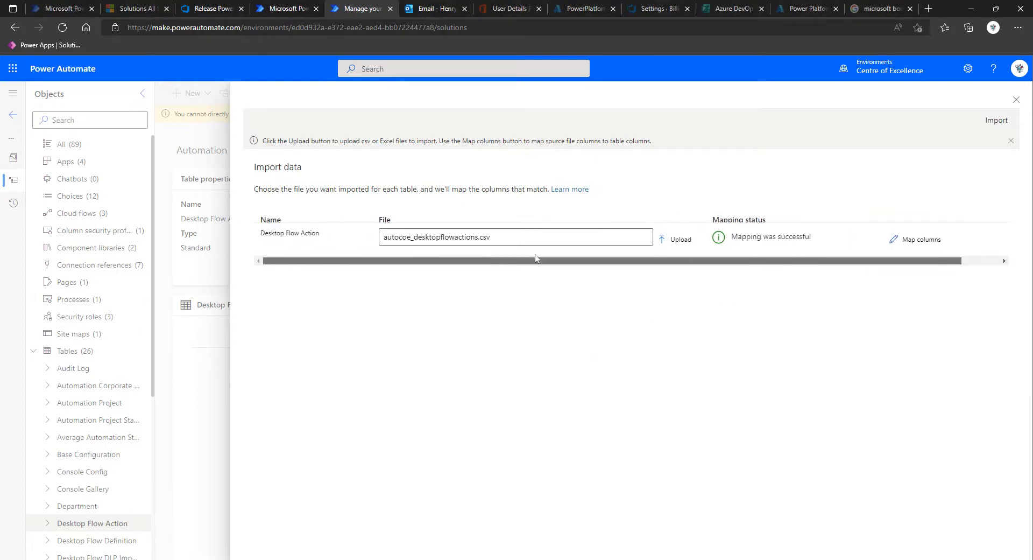
{"action": "left_click", "coordinate": [997, 126]}
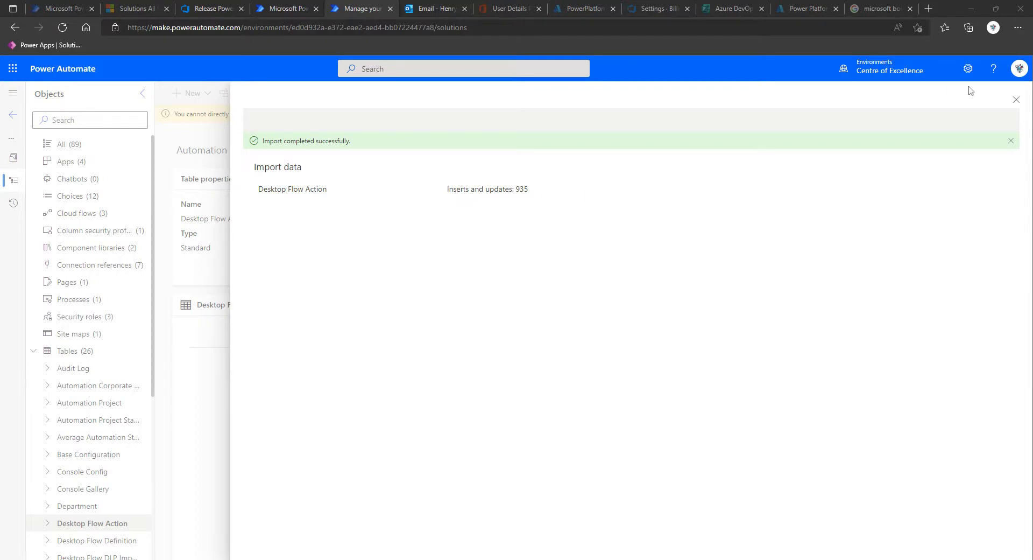
{"action": "left_click", "coordinate": [1016, 101]}
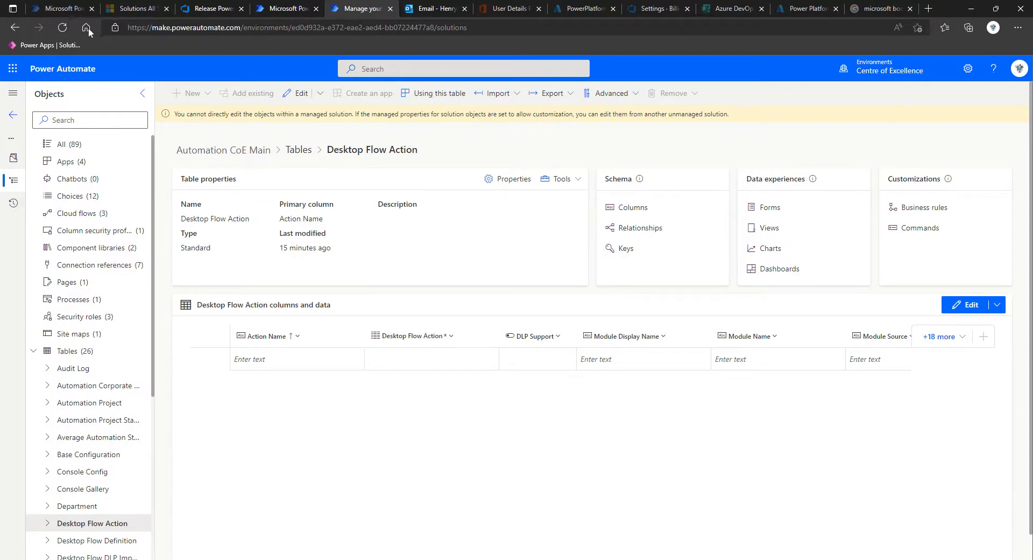
Step: Reload the page and reopen the Desktop Flow Action table in Automation CoE Main to check the imported rows
{"action": "left_click", "coordinate": [62, 28]}
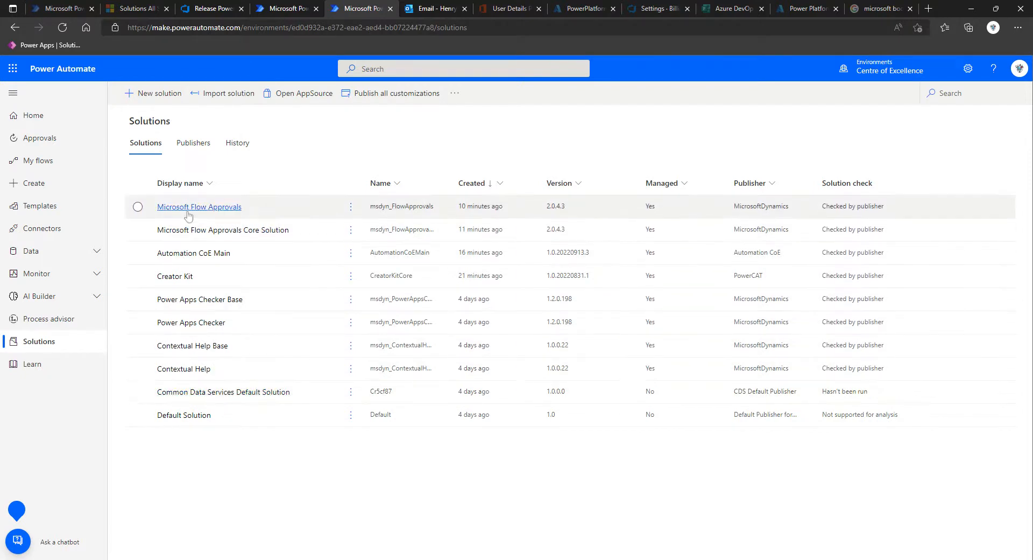
{"action": "left_click", "coordinate": [192, 253]}
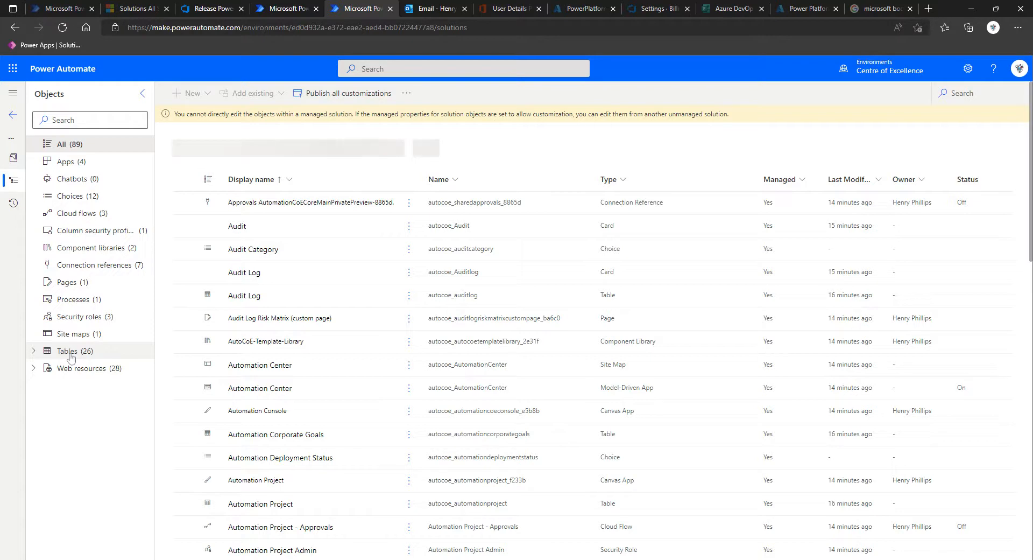
{"action": "left_click", "coordinate": [69, 352]}
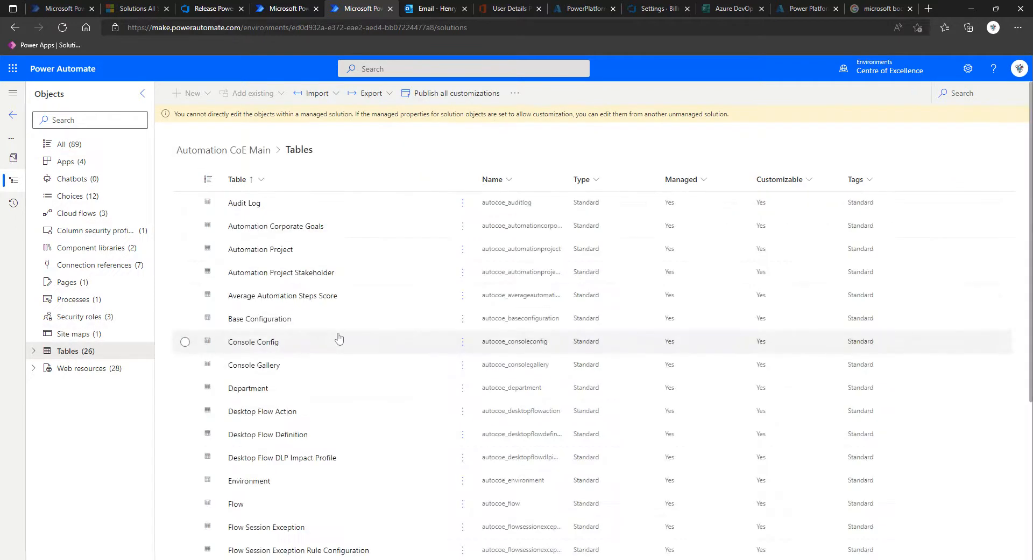
{"action": "scroll", "coordinate": [311, 411], "scroll_direction": "down", "scroll_amount": 5}
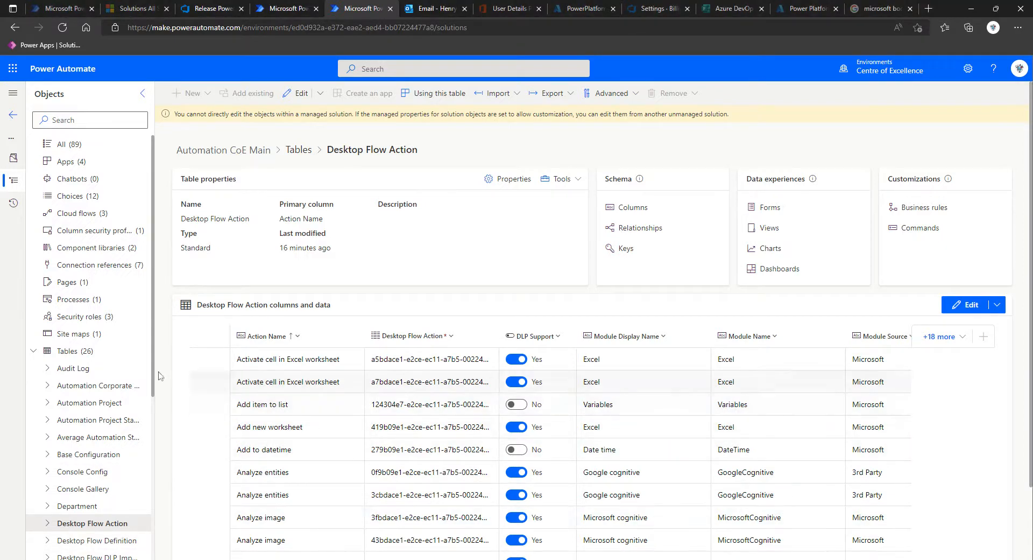
Step: Open the Automation Center model-driven app from the solution's apps in the app designer and look over its pages
{"action": "left_click", "coordinate": [69, 162]}
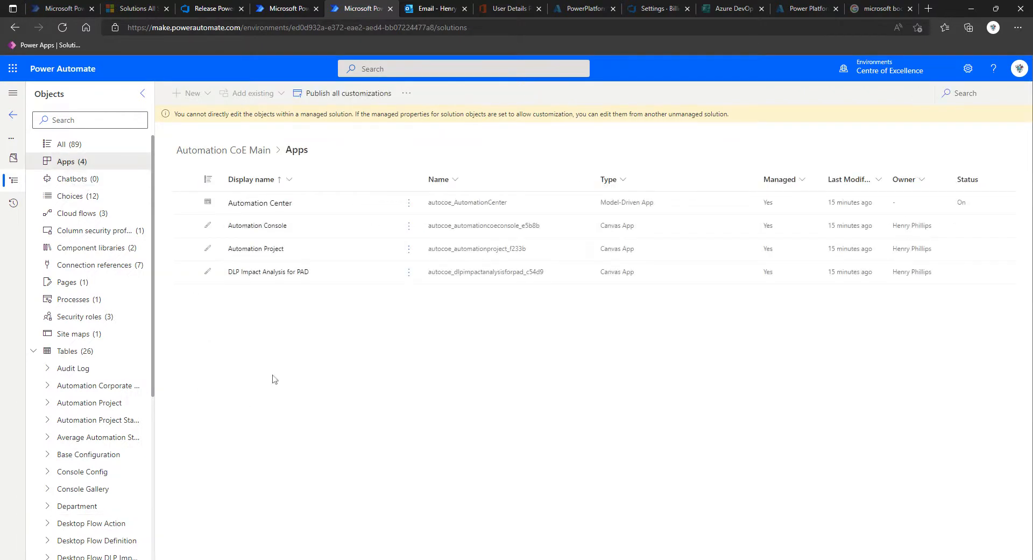
{"action": "left_click", "coordinate": [266, 205]}
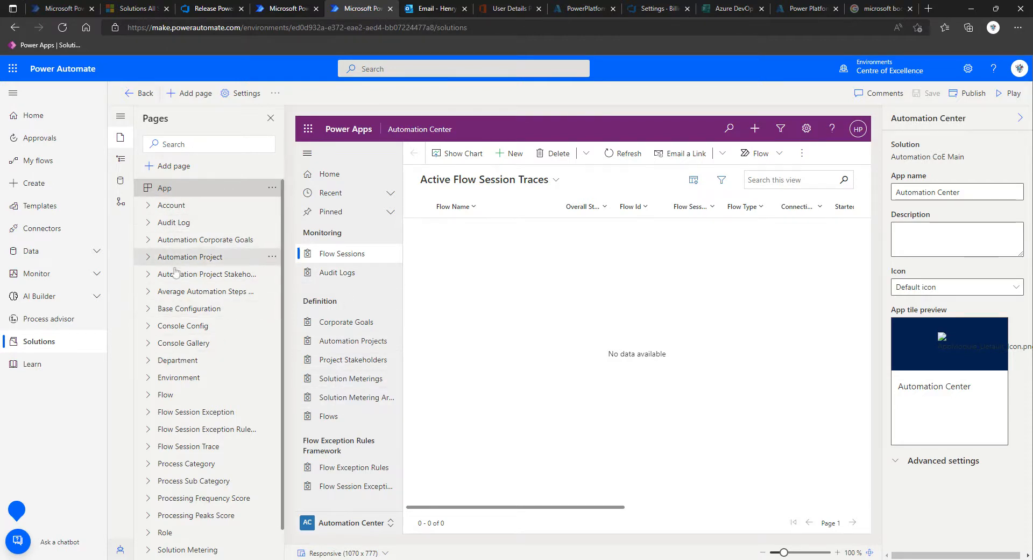
{"action": "scroll", "coordinate": [204, 317], "scroll_direction": "down", "scroll_amount": 1}
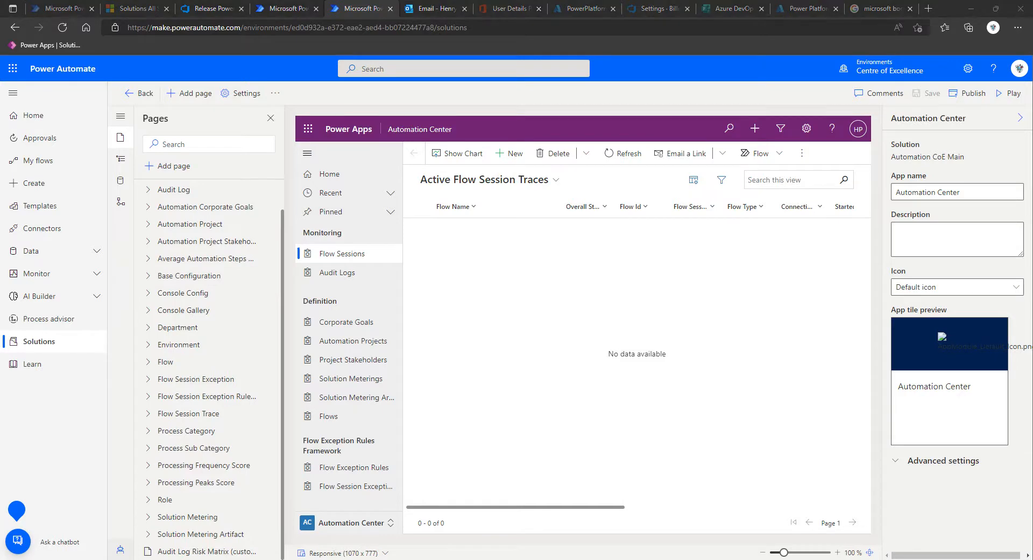
Step: Show the Automation Corporate Goals form in the app designer and look through the app's remaining pages
{"action": "left_click", "coordinate": [205, 207]}
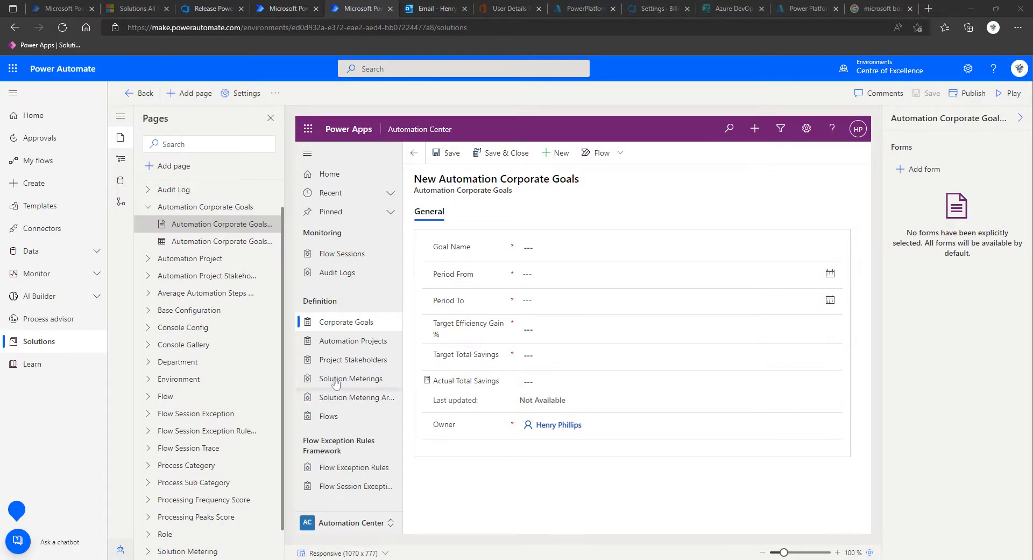
{"action": "scroll", "coordinate": [220, 423], "scroll_direction": "down", "scroll_amount": 1}
{"action": "scroll", "coordinate": [213, 468], "scroll_direction": "up", "scroll_amount": 3}
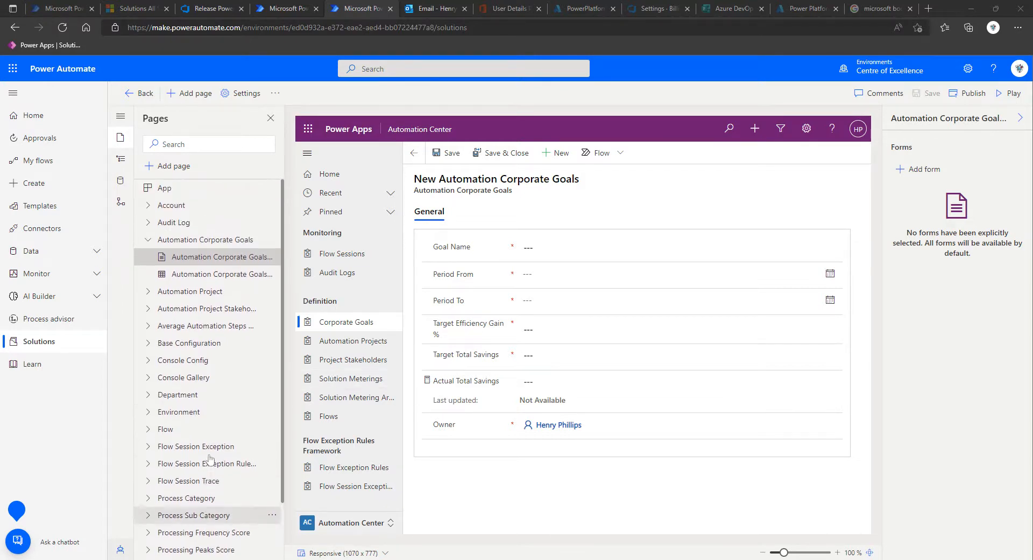
{"action": "scroll", "coordinate": [210, 459], "scroll_direction": "down", "scroll_amount": 2}
{"action": "scroll", "coordinate": [210, 459], "scroll_direction": "down", "scroll_amount": 1}
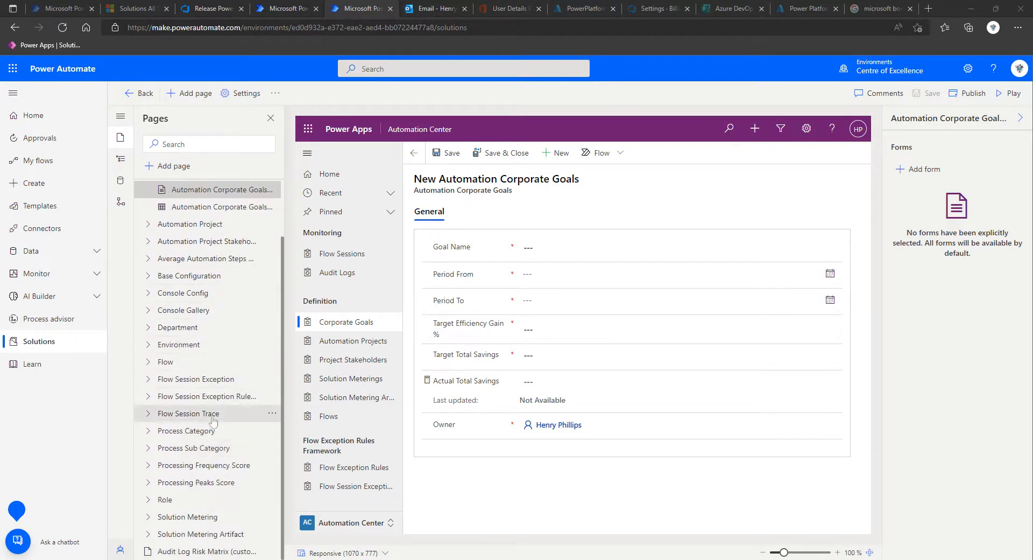
Step: Collapse the Automation Corporate Goals entry in the app's pages and leave the app designer for the list of solutions
{"action": "scroll", "coordinate": [213, 417], "scroll_direction": "up", "scroll_amount": 3}
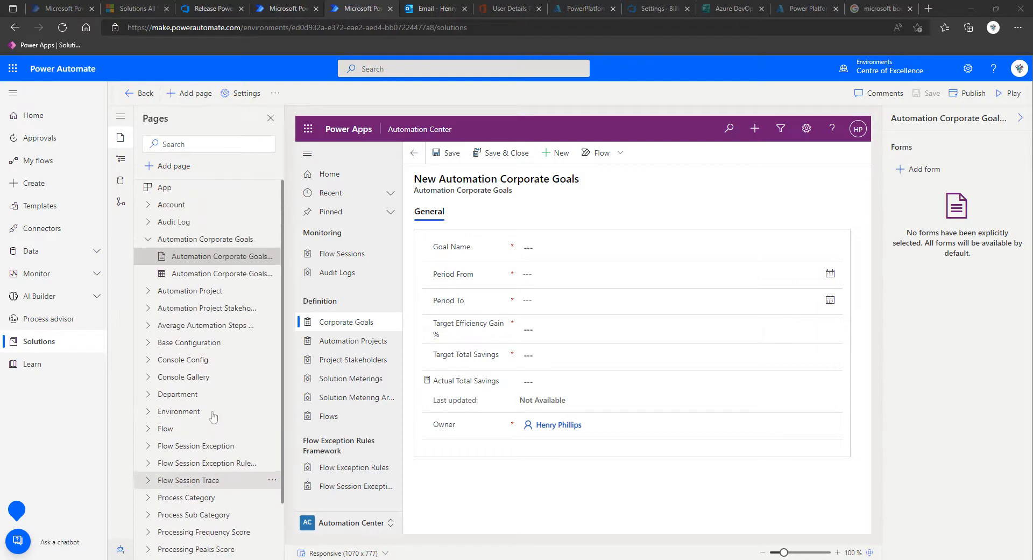
{"action": "left_click", "coordinate": [149, 241]}
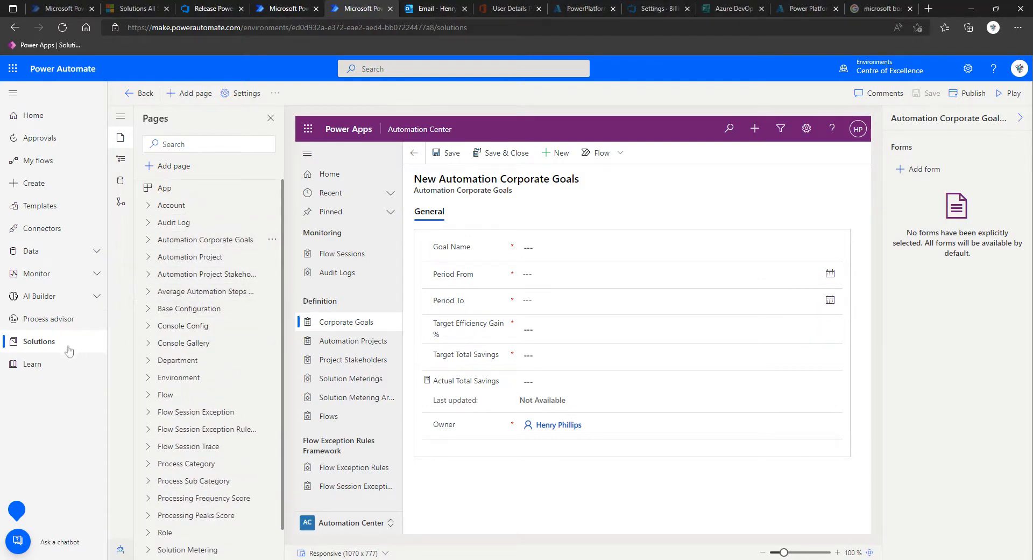
{"action": "left_click", "coordinate": [34, 343]}
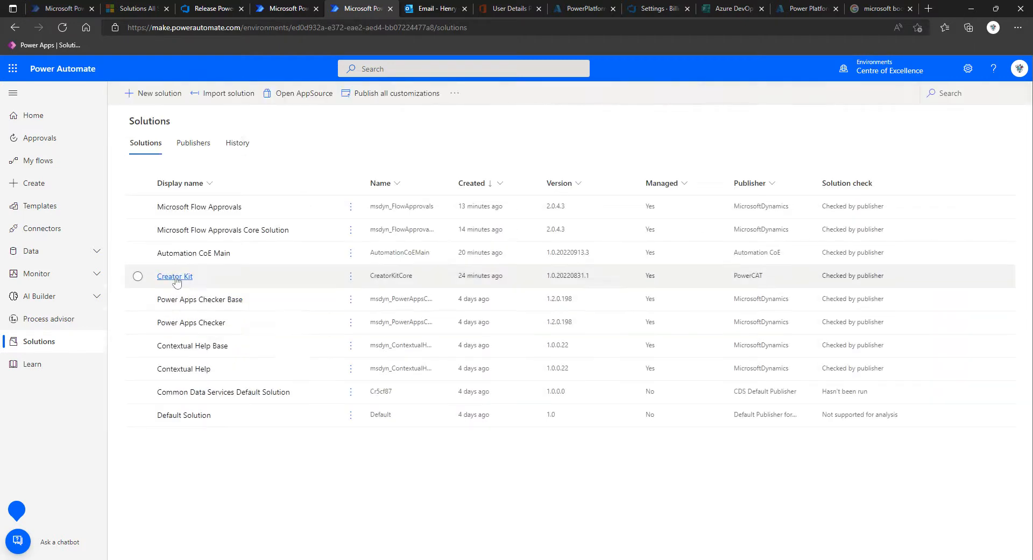
Step: Open the Sync Environments cloud flow in the Automation CoE Main solution to review its details and run history
{"action": "left_click", "coordinate": [203, 255]}
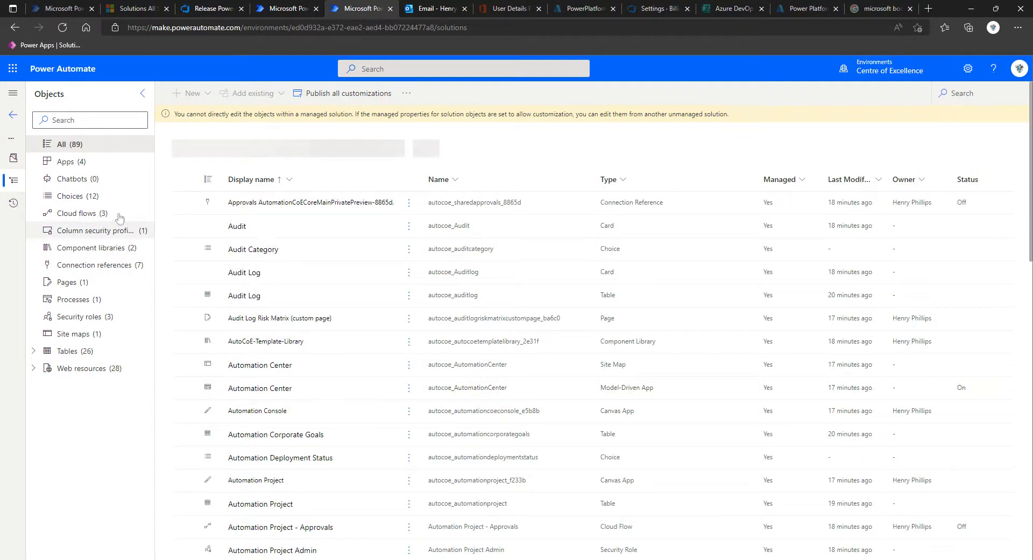
{"action": "left_click", "coordinate": [86, 214]}
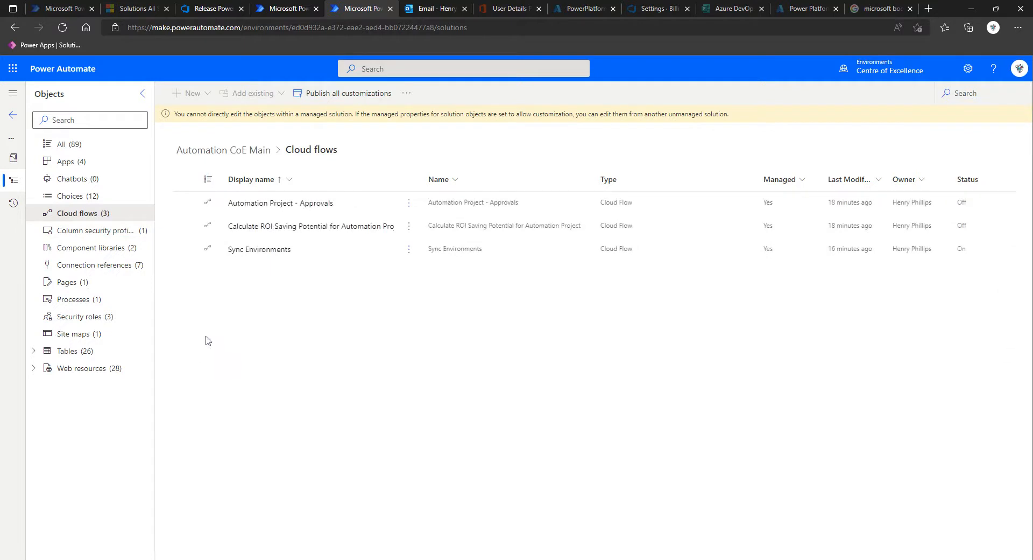
{"action": "left_click", "coordinate": [260, 249]}
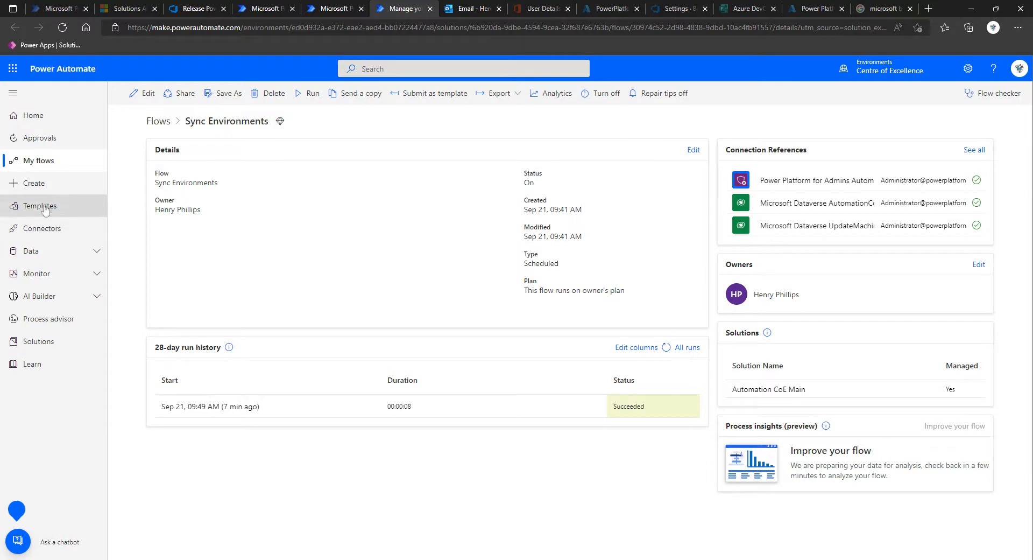
Step: Return to the Automation CoE Main solution and list its apps to review them
{"action": "left_click", "coordinate": [39, 342]}
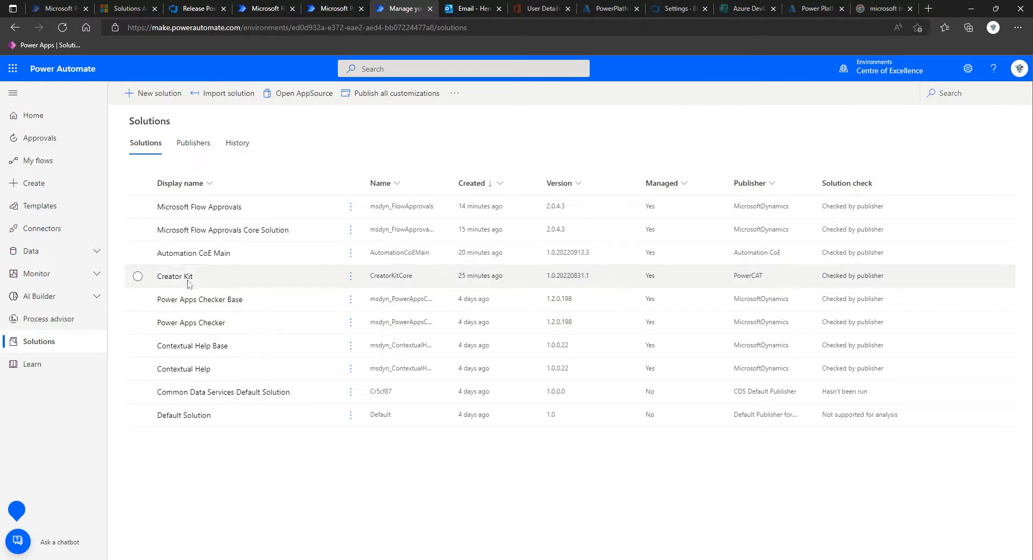
{"action": "left_click", "coordinate": [182, 254]}
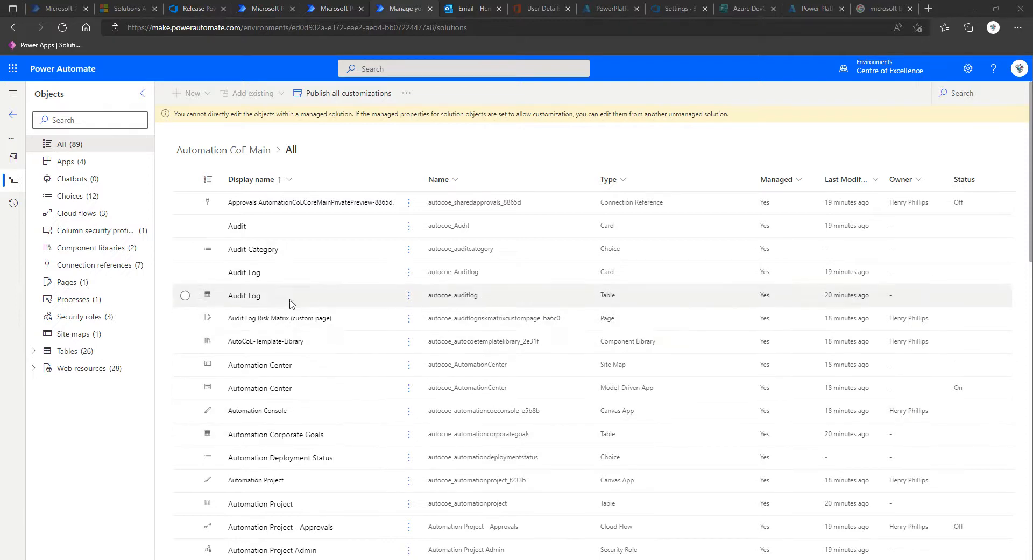
{"action": "left_click", "coordinate": [67, 162]}
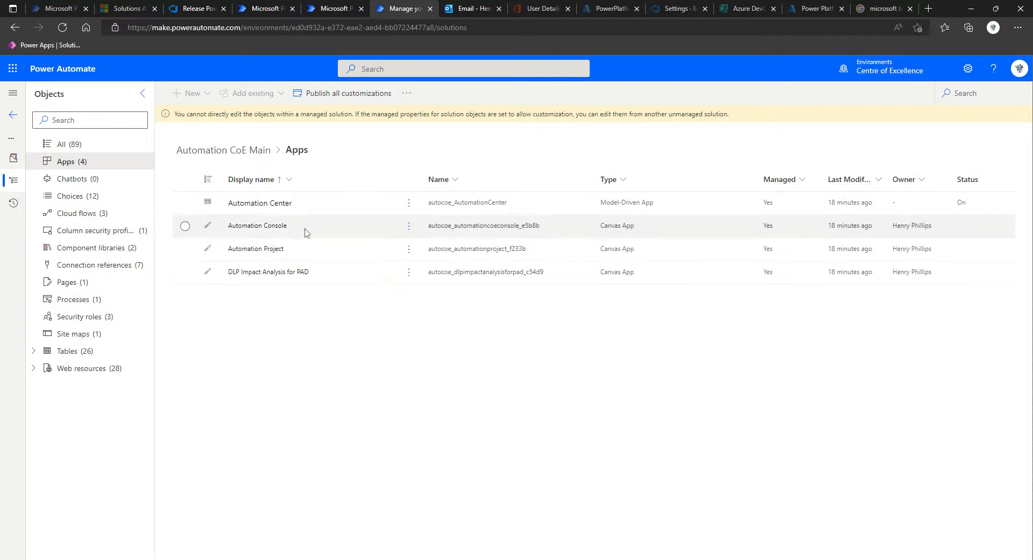
{"action": "left_click", "coordinate": [145, 559]}
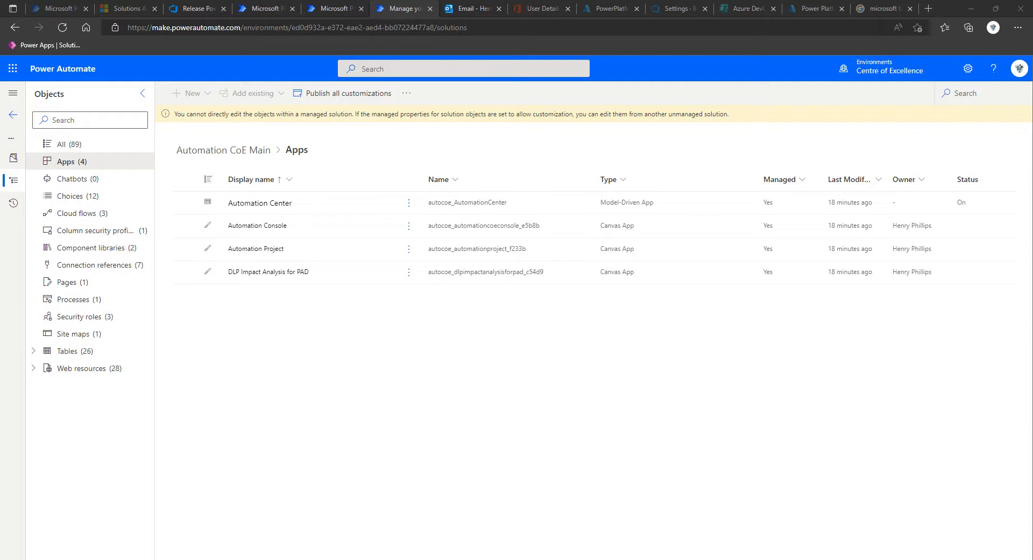
{"action": "left_click", "coordinate": [172, 462]}
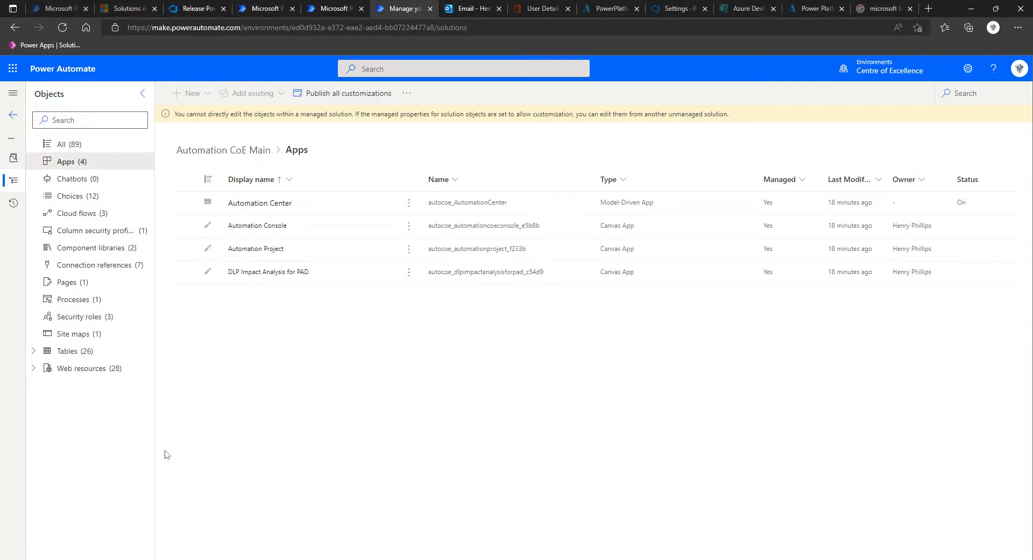